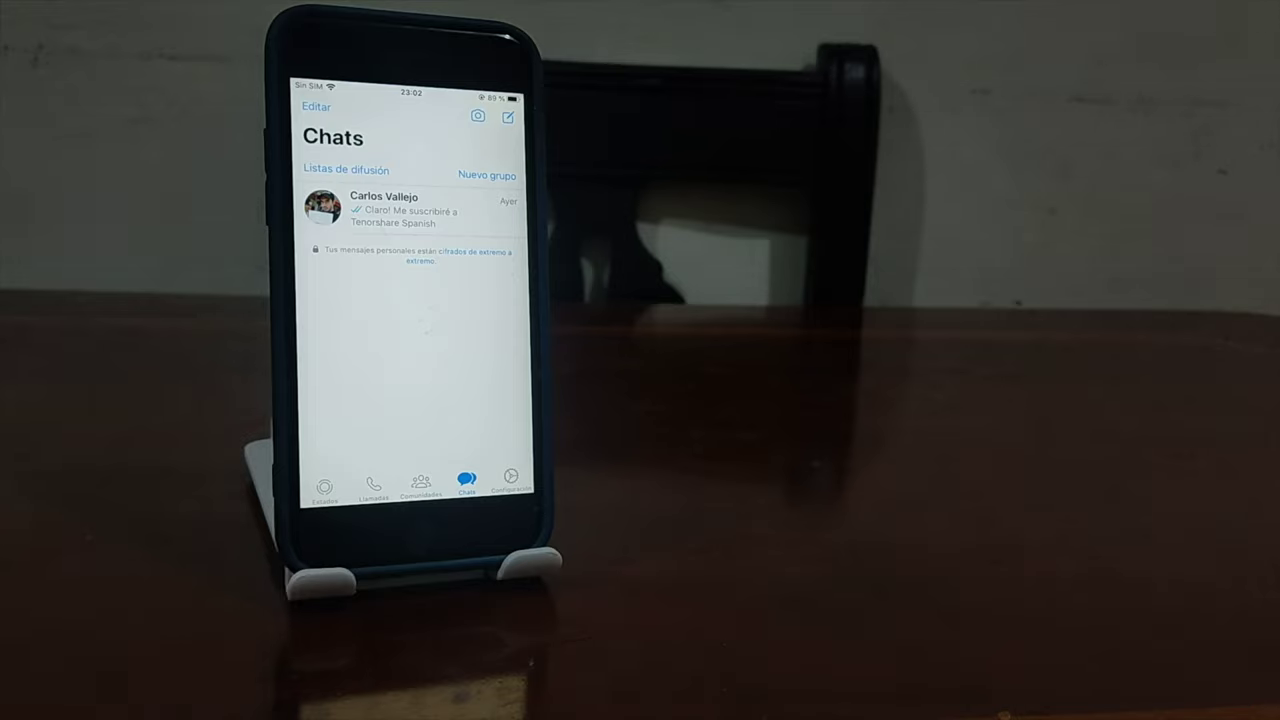
- Open the WhatsApp conversation on the iPhone to view its messages, return to the chat list and delete that chat
{"action": "left_click", "coordinate": [385, 208]}
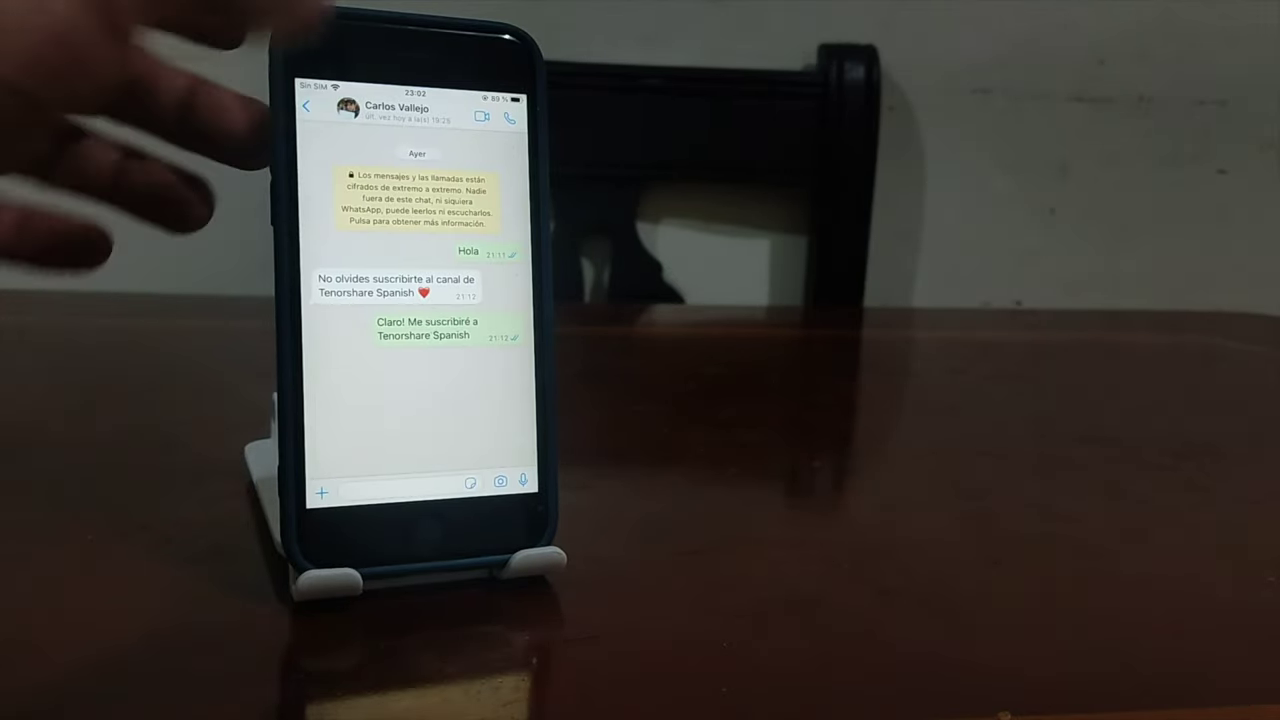
{"action": "left_click", "coordinate": [306, 106]}
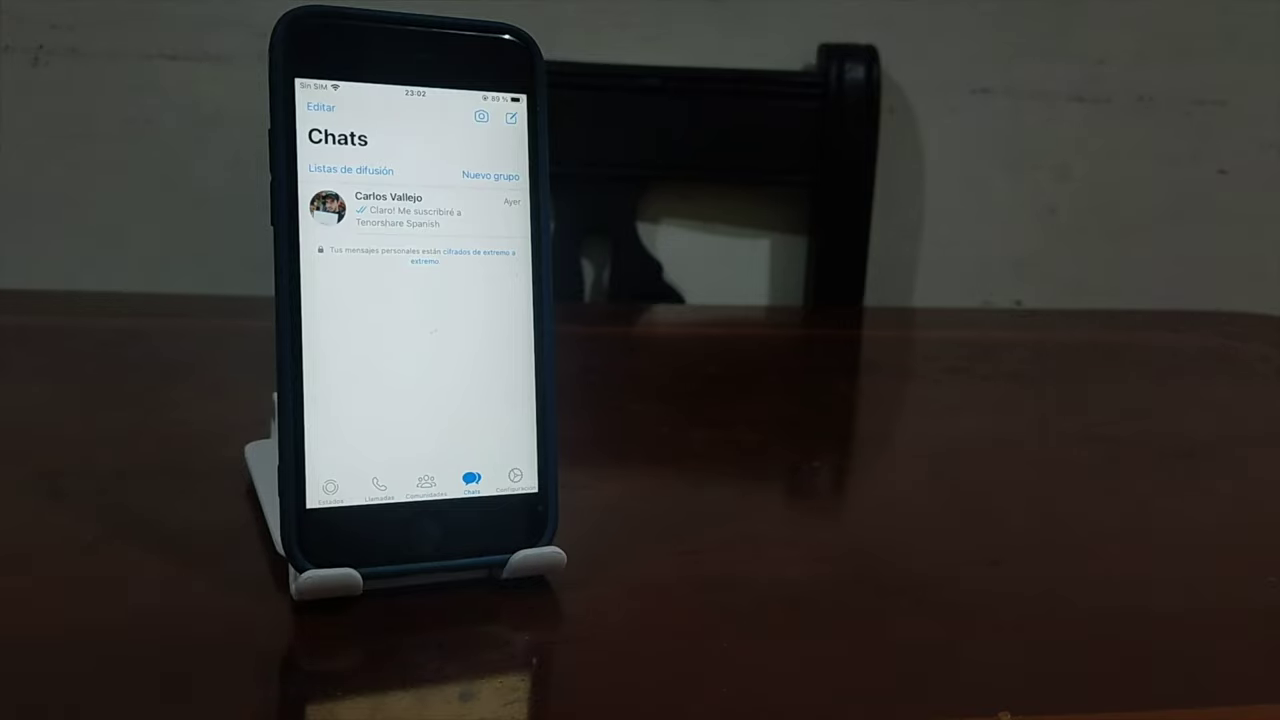
{"action": "left_click_drag", "start_coordinate": [420, 205], "coordinate": [330, 210]}
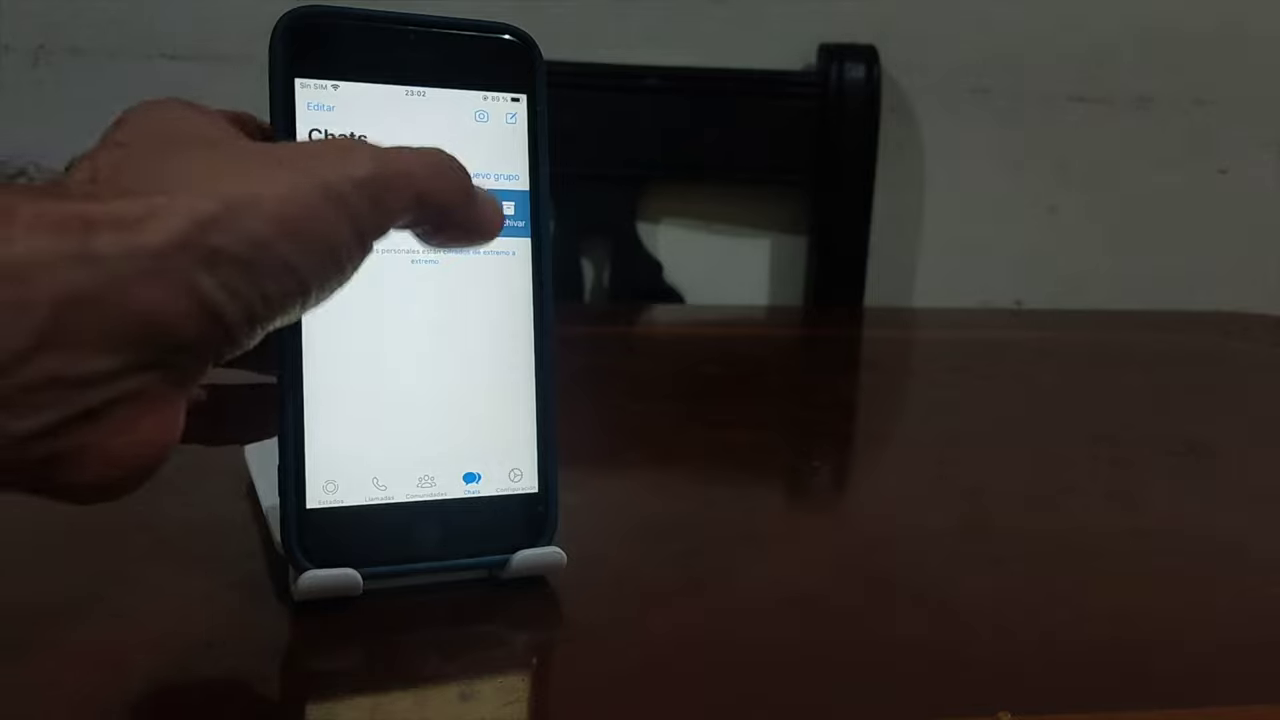
{"action": "left_click", "coordinate": [462, 210]}
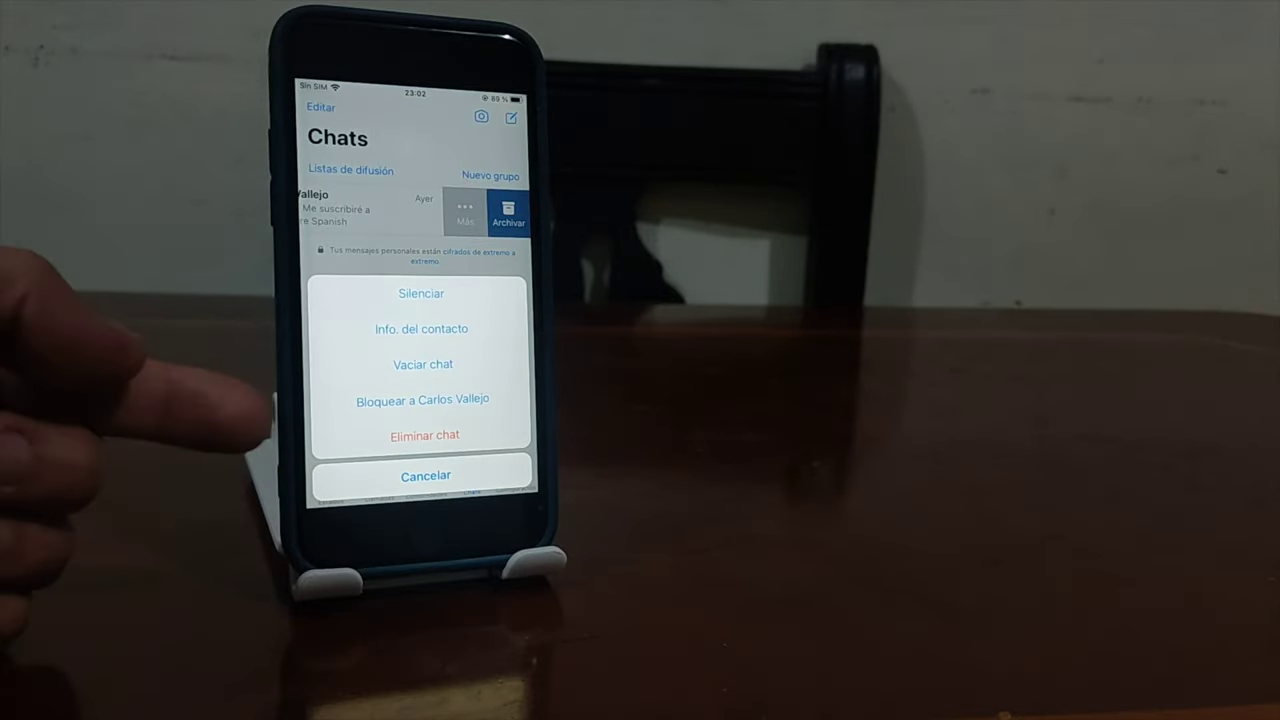
{"action": "left_click", "coordinate": [425, 435]}
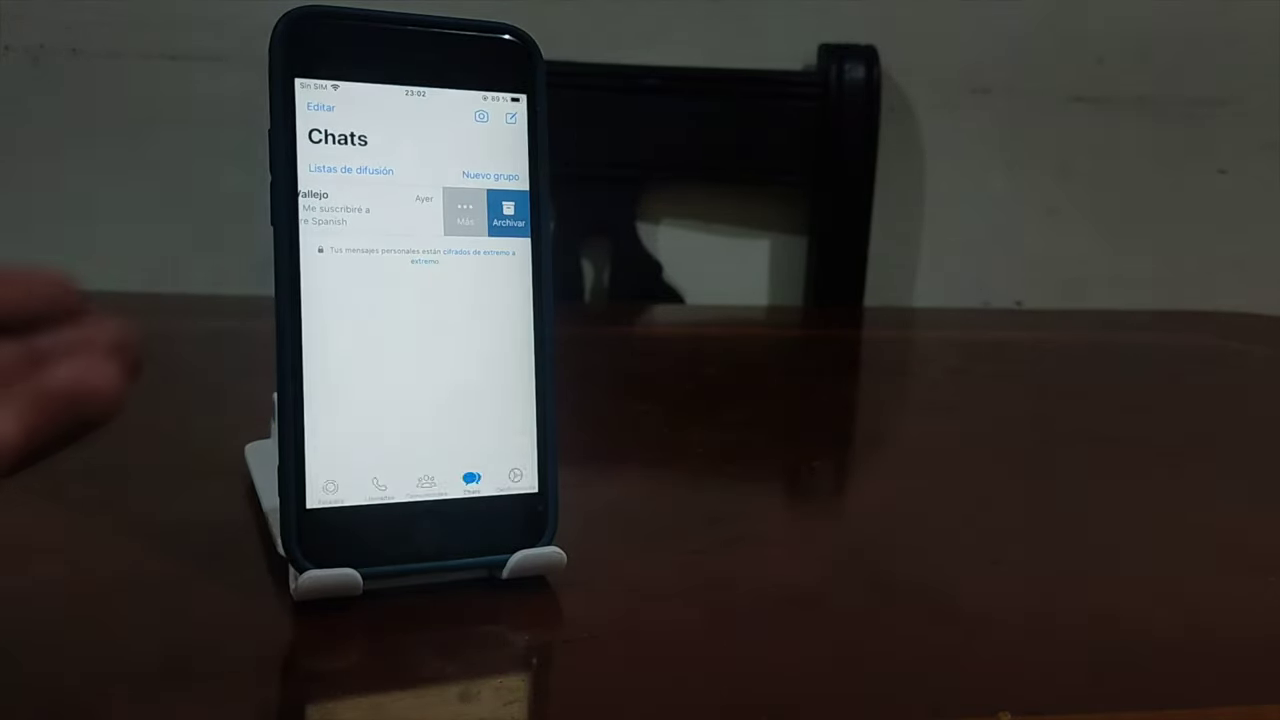
{"action": "left_click", "coordinate": [375, 400]}
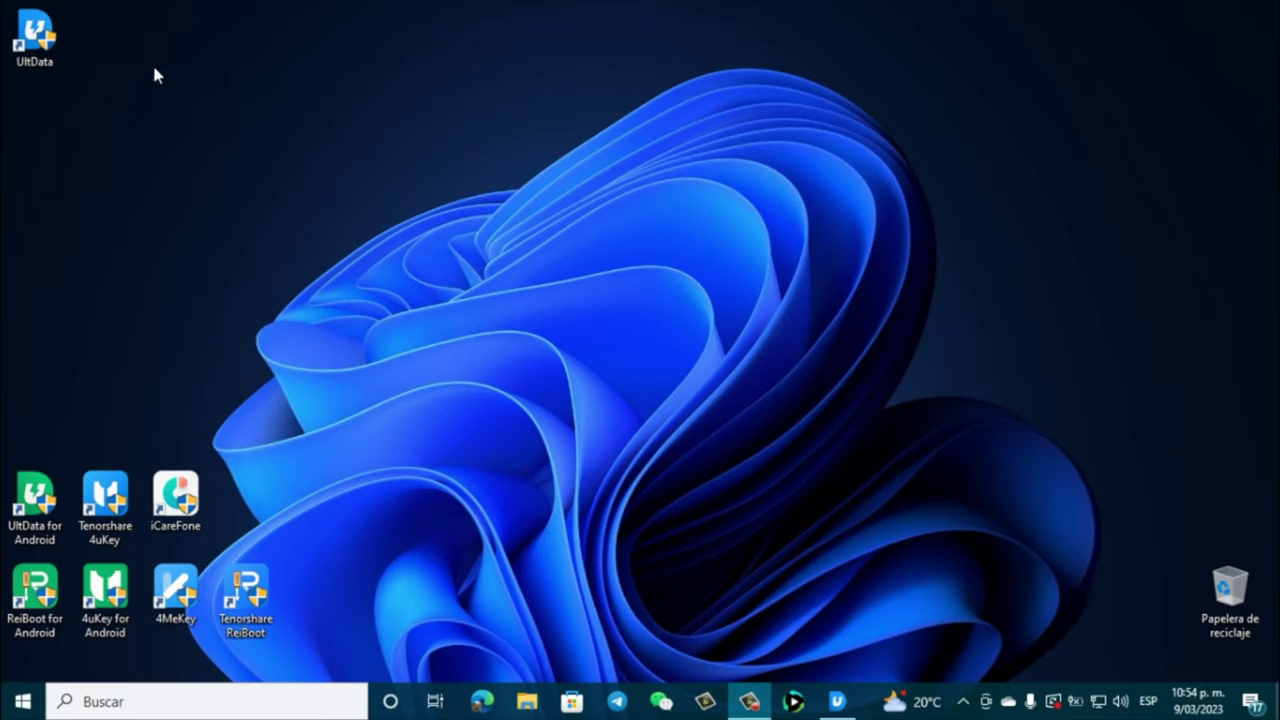
- Launch UltData from the desktop shortcut with administrator rights
{"action": "left_click", "coordinate": [38, 35]}
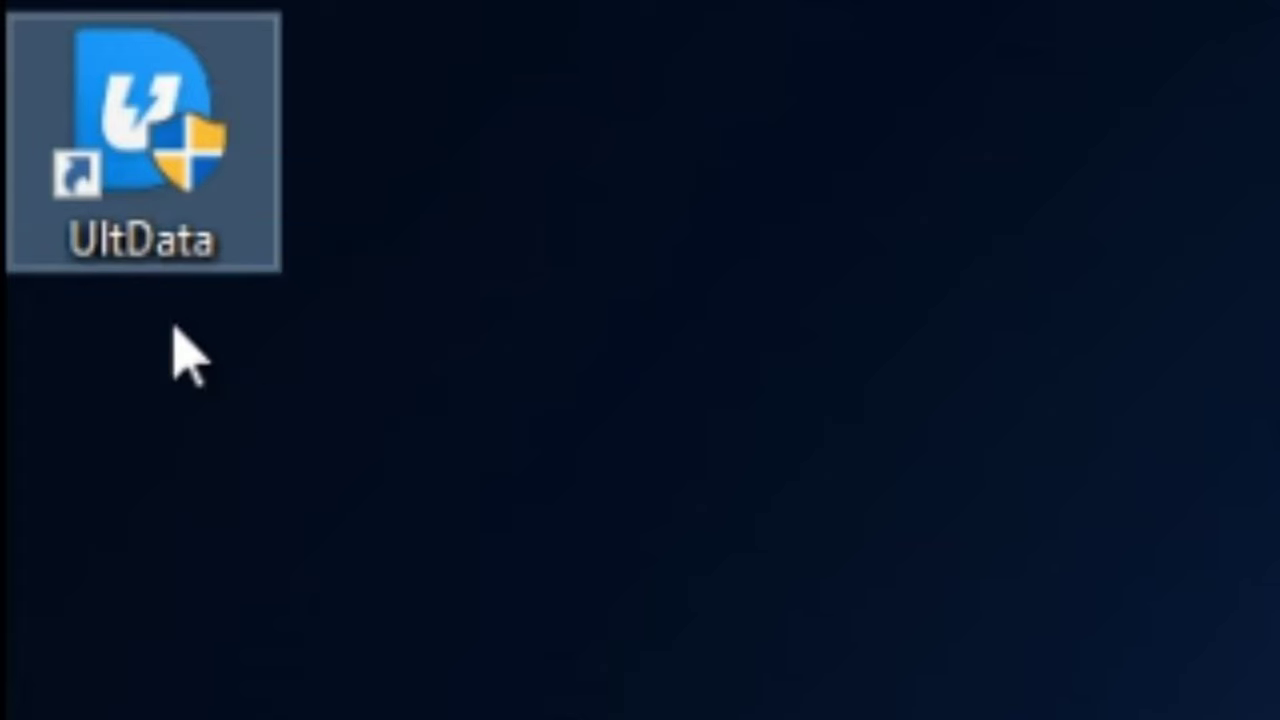
{"action": "double_click", "coordinate": [155, 130]}
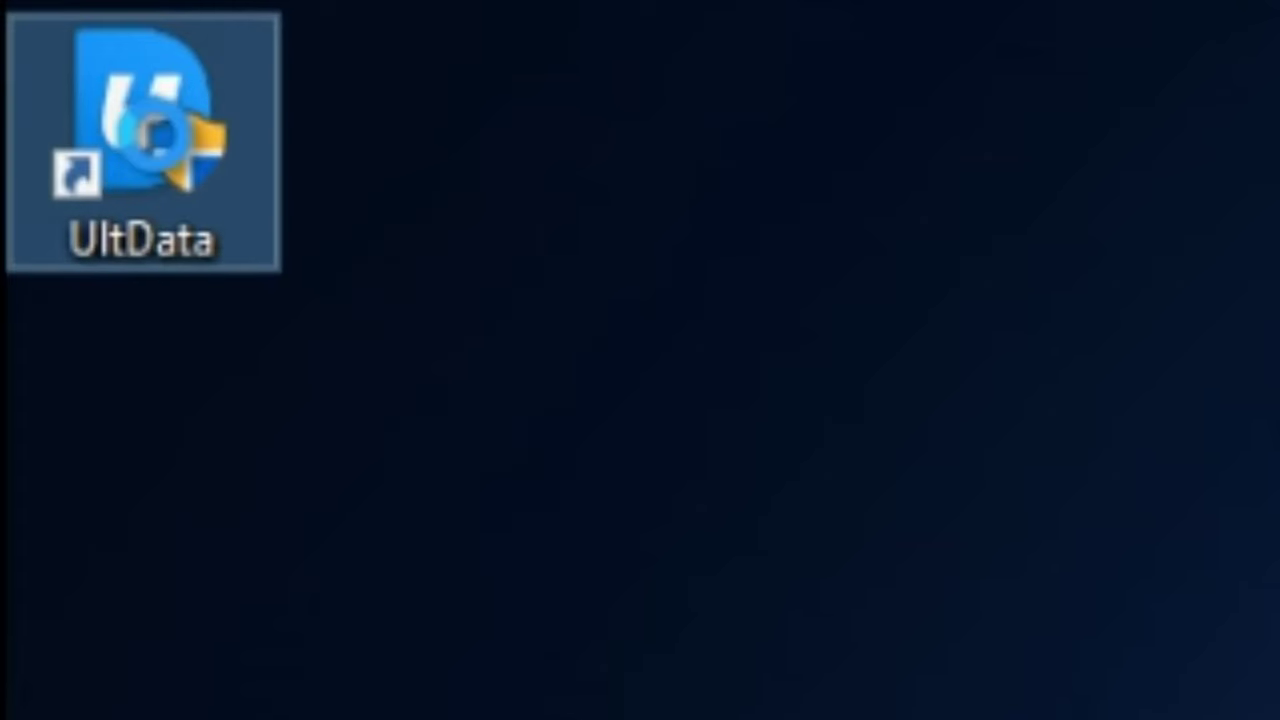
{"action": "right_click", "coordinate": [150, 150]}
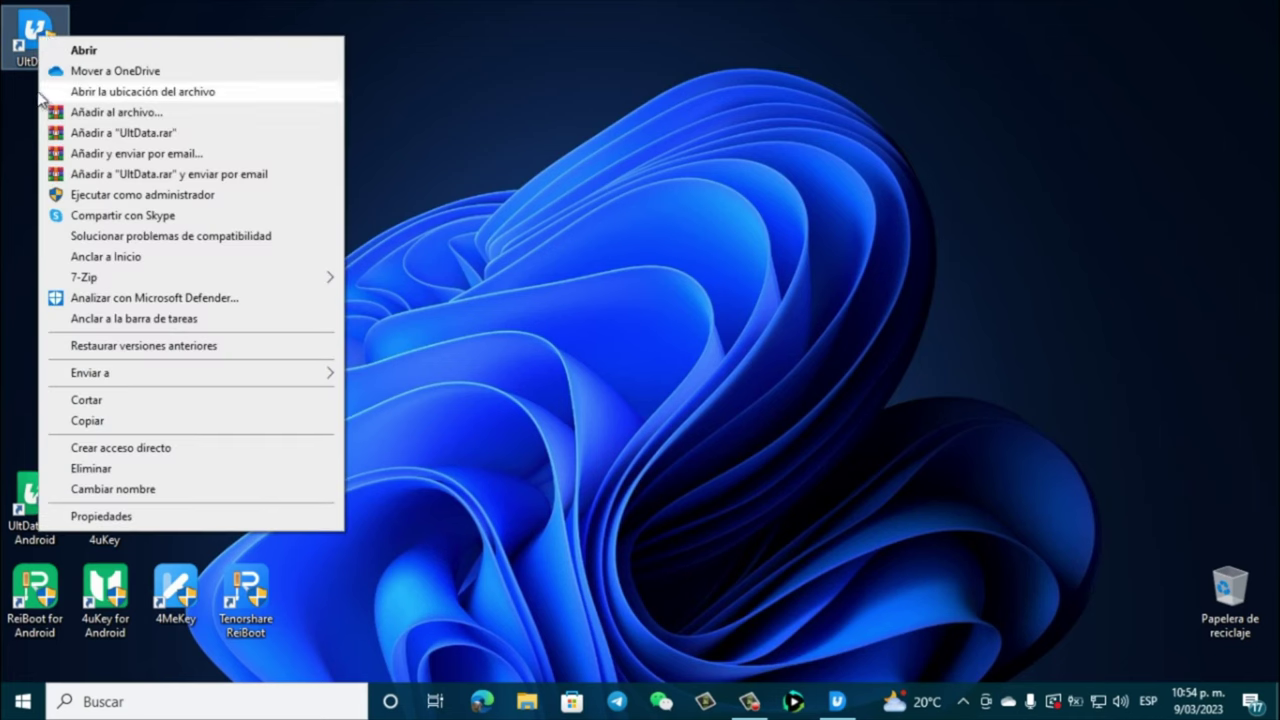
{"action": "left_click", "coordinate": [205, 197]}
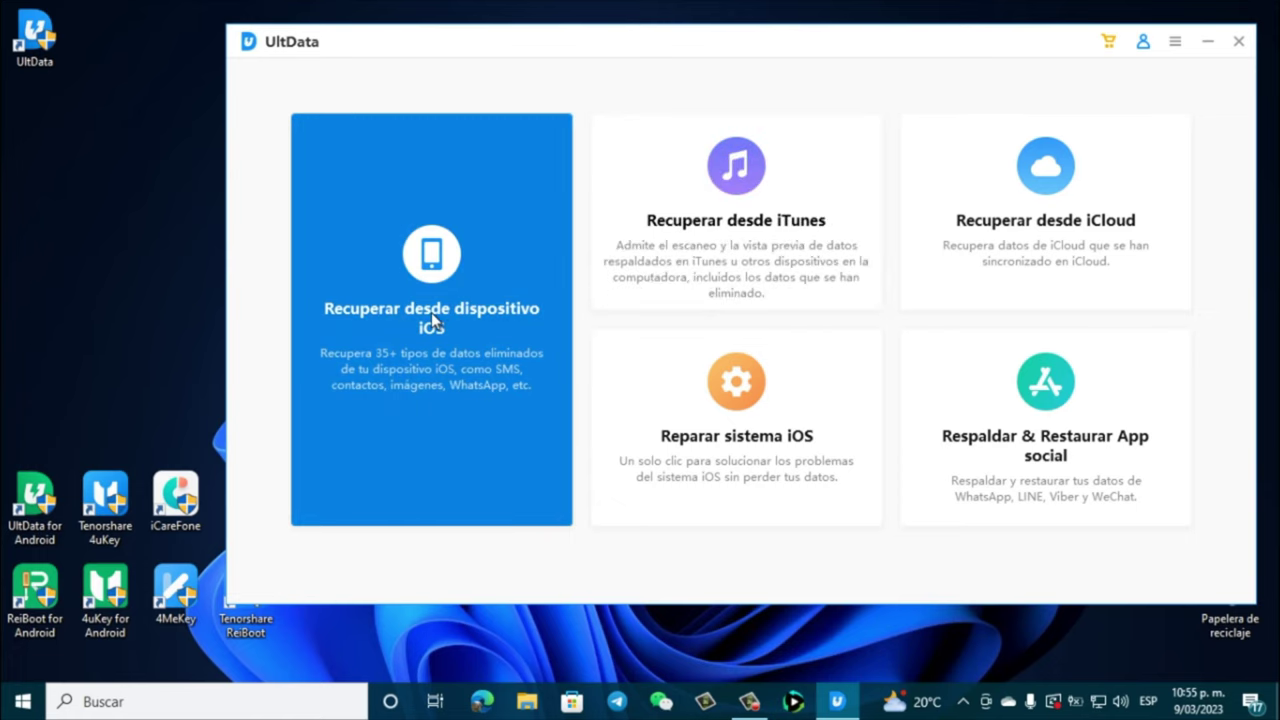
- Set up recovery from the connected iOS device, clearing all system and third-party data types and selecting only WhatsApp & attachments
{"action": "left_click", "coordinate": [431, 312]}
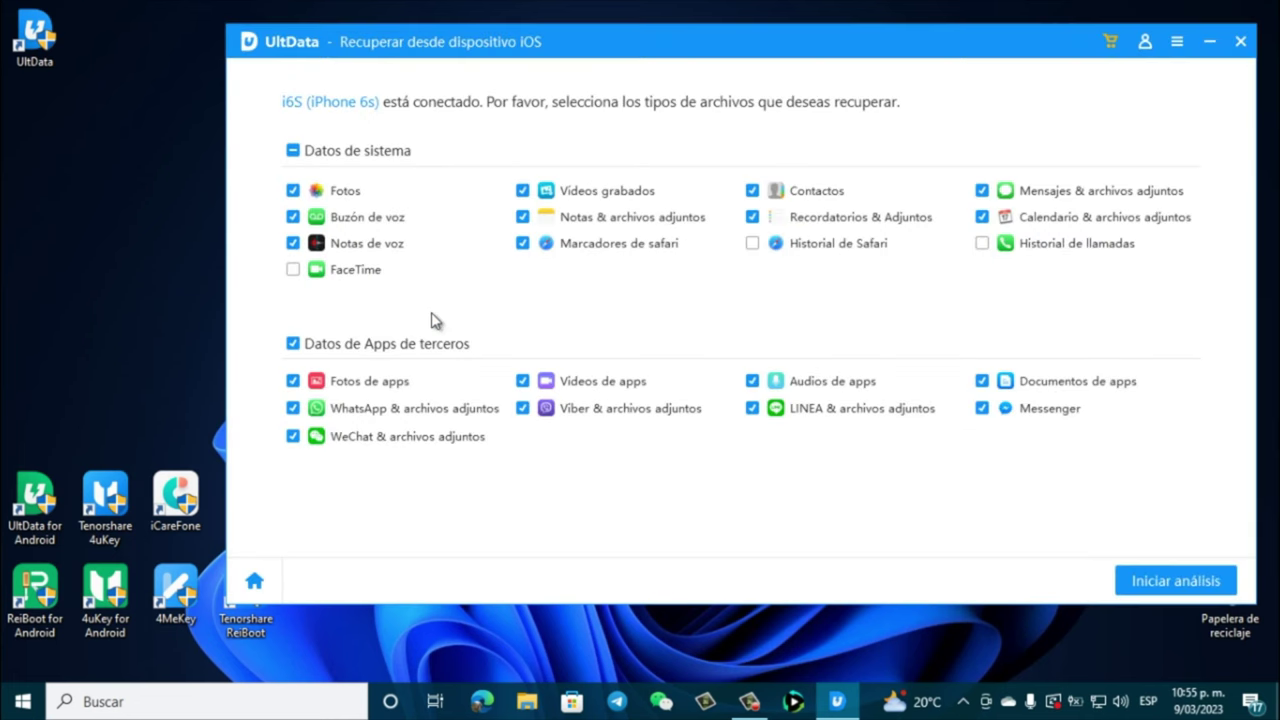
{"action": "left_click", "coordinate": [294, 153]}
{"action": "left_click", "coordinate": [294, 152]}
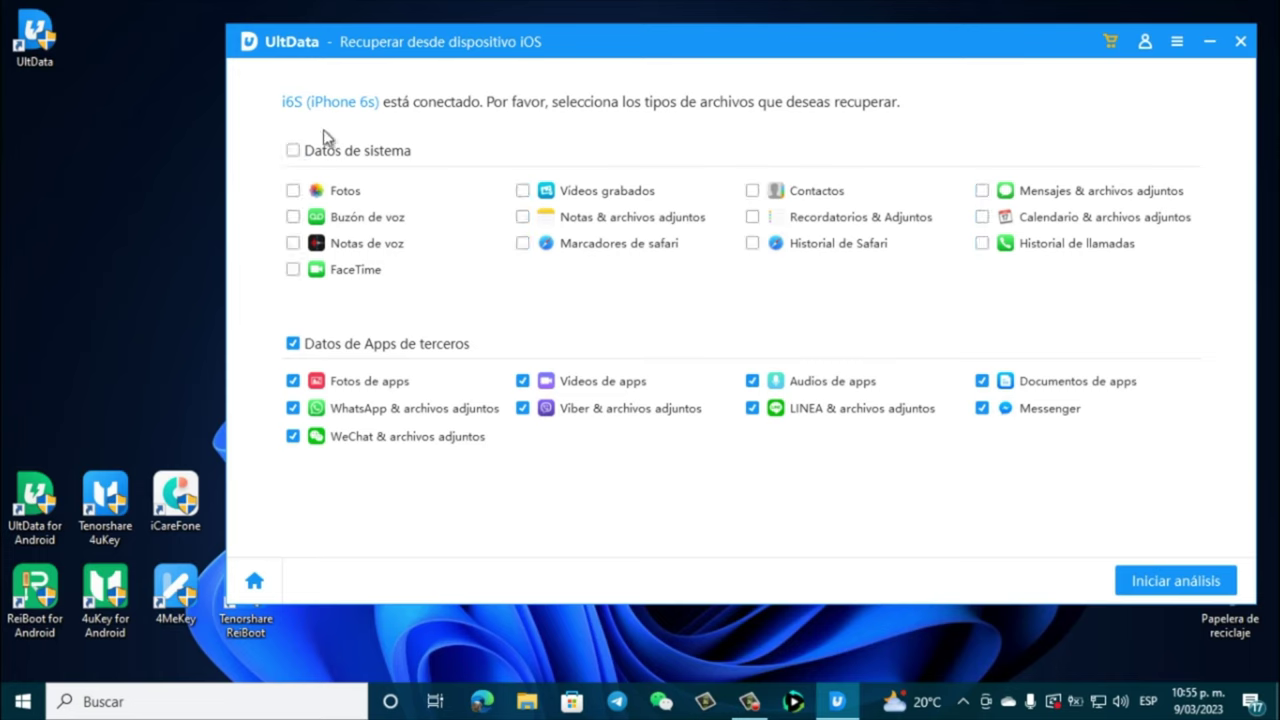
{"action": "left_click", "coordinate": [292, 344]}
{"action": "left_click", "coordinate": [294, 409]}
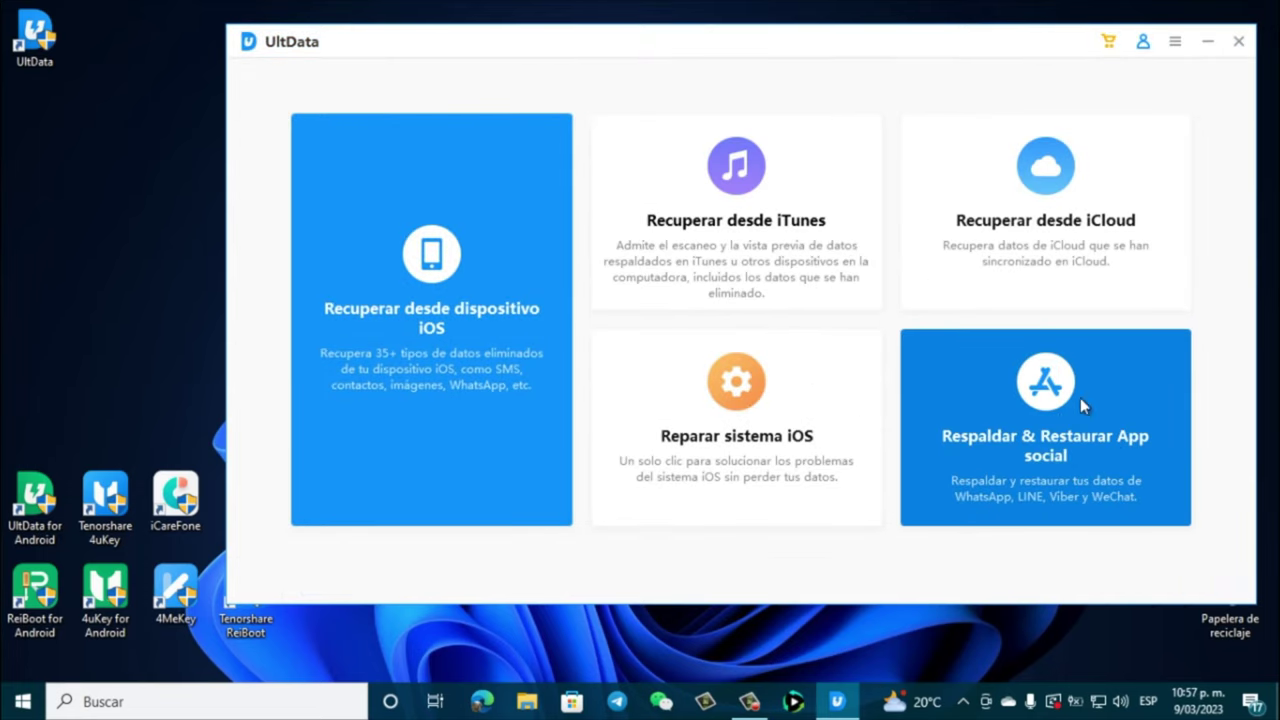
{"action": "left_click", "coordinate": [1042, 452]}
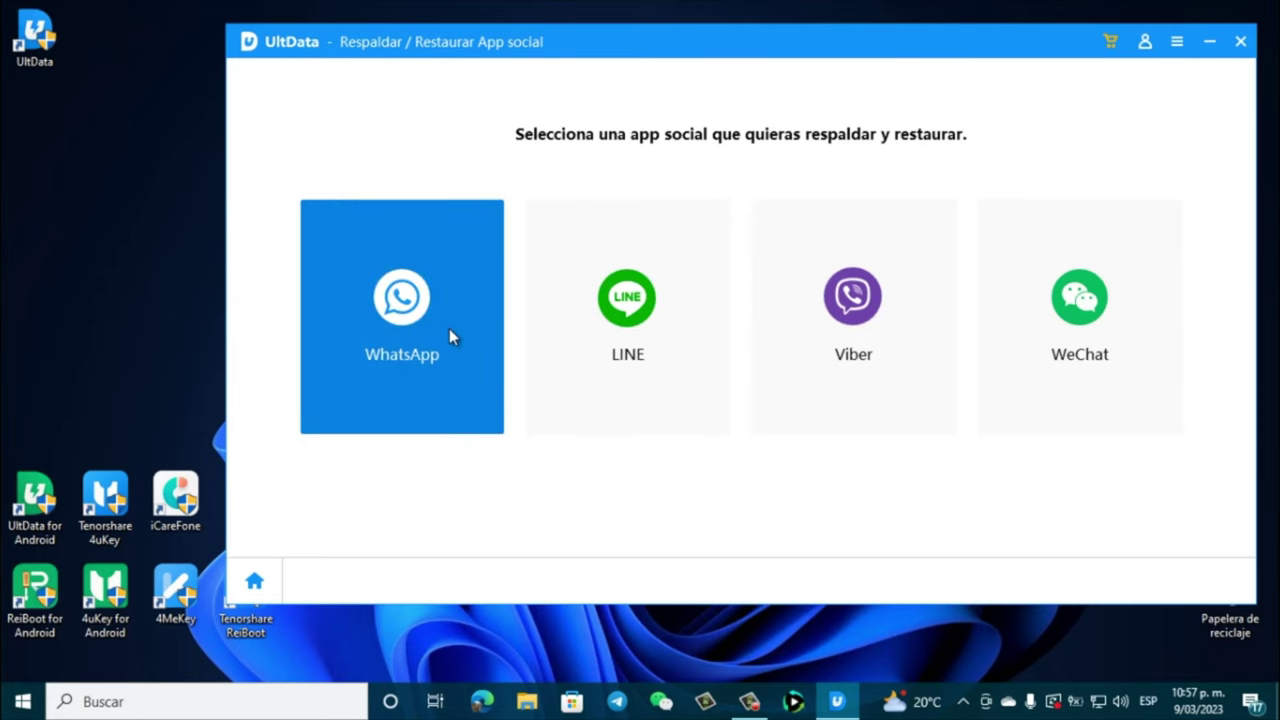
{"action": "left_click", "coordinate": [446, 316]}
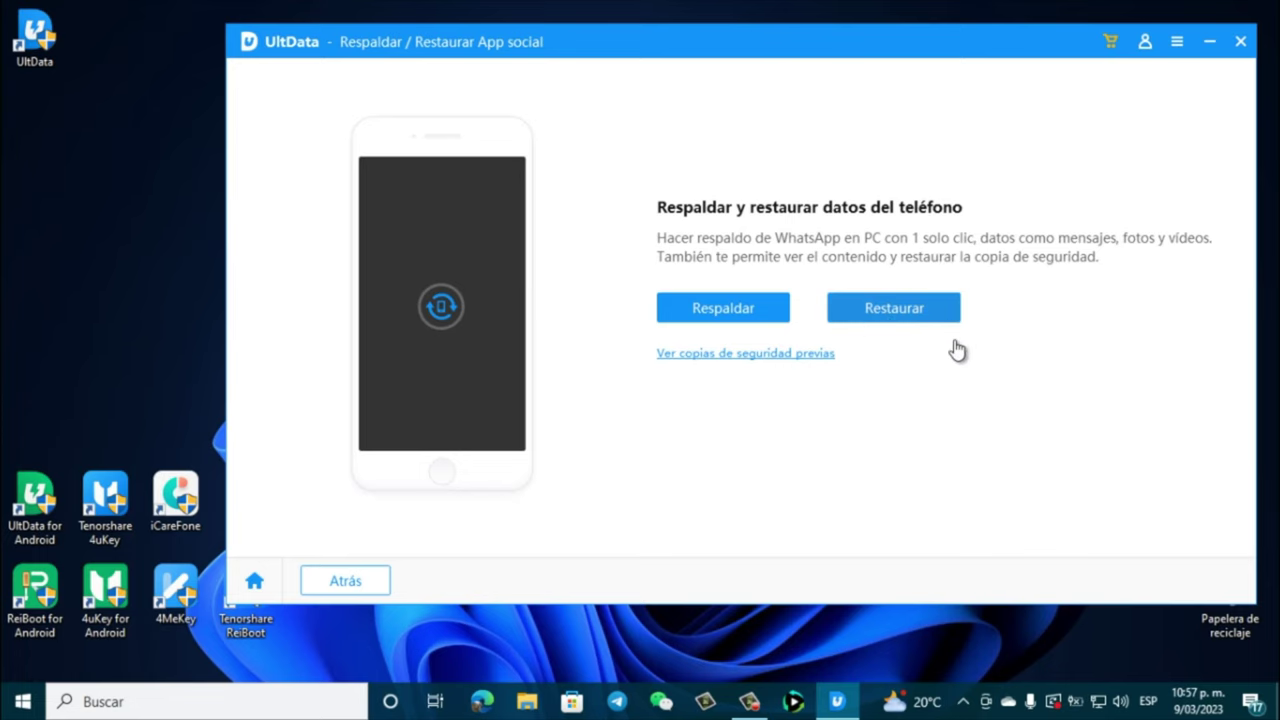
{"action": "left_click", "coordinate": [886, 308]}
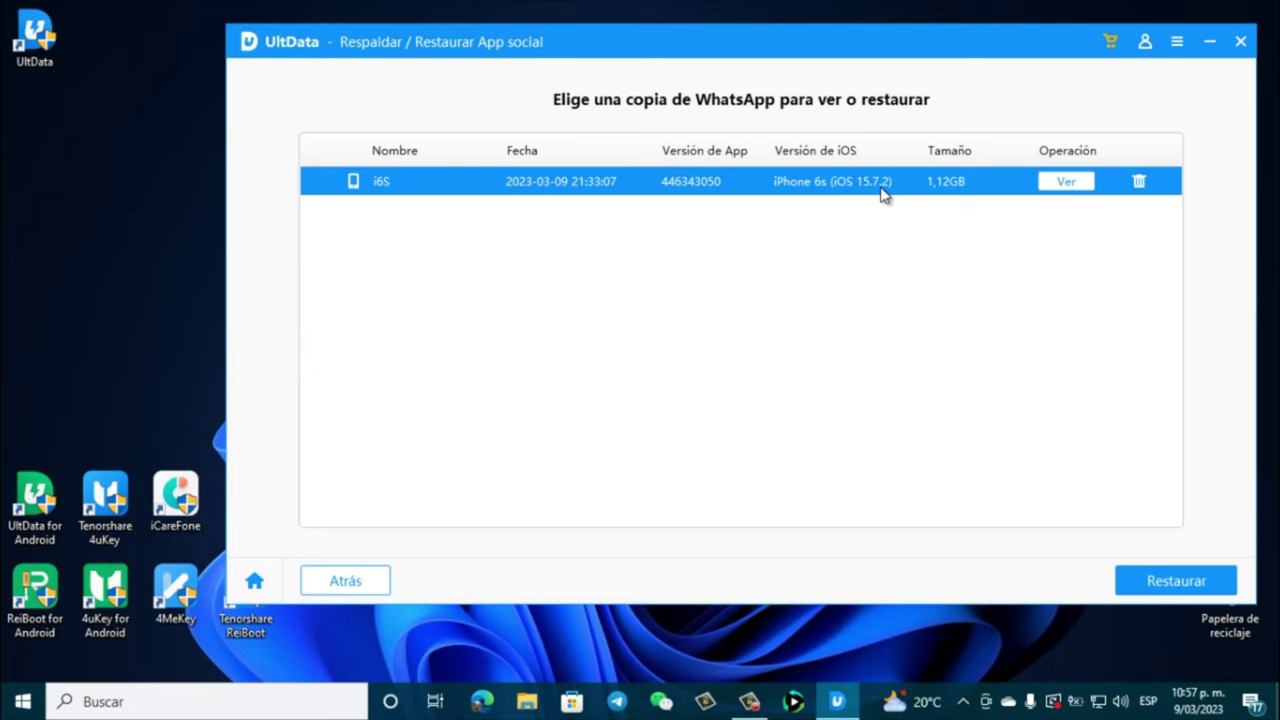
{"action": "left_click", "coordinate": [1074, 183]}
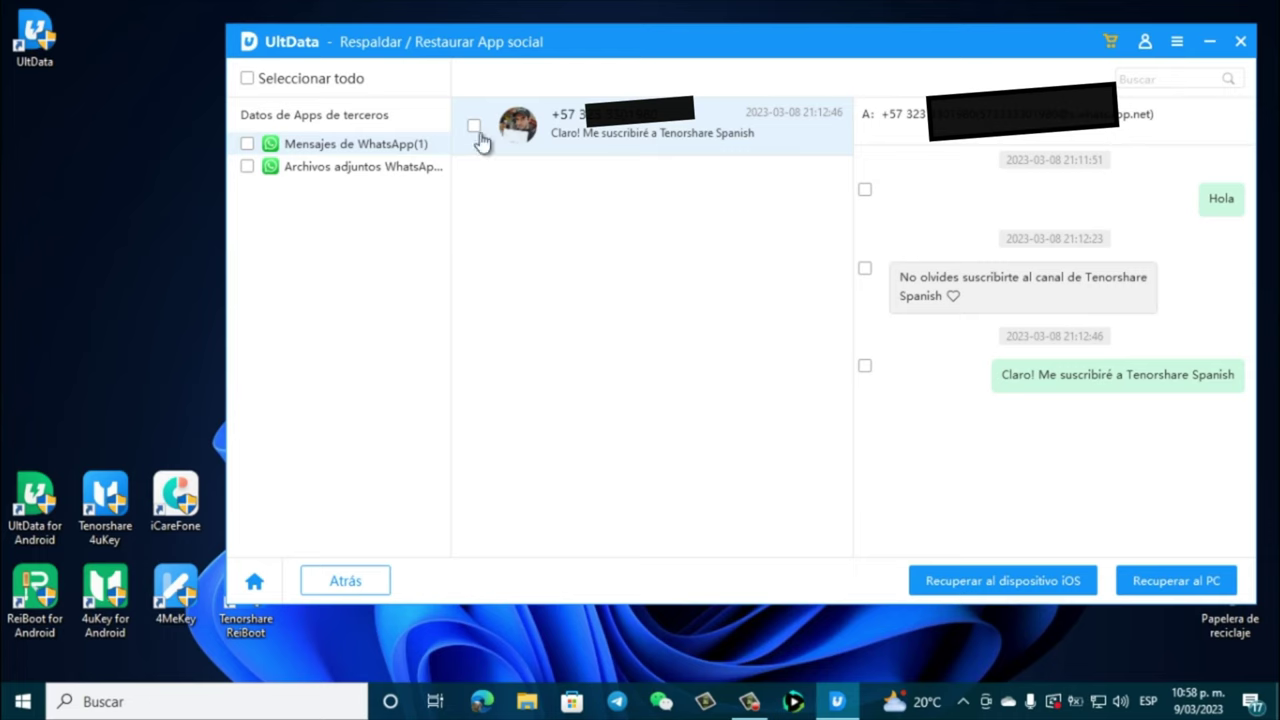
- Select the whole deleted WhatsApp conversation and recover it to the PC, using the Desktop (Escritorio) as destination
{"action": "left_click", "coordinate": [476, 130]}
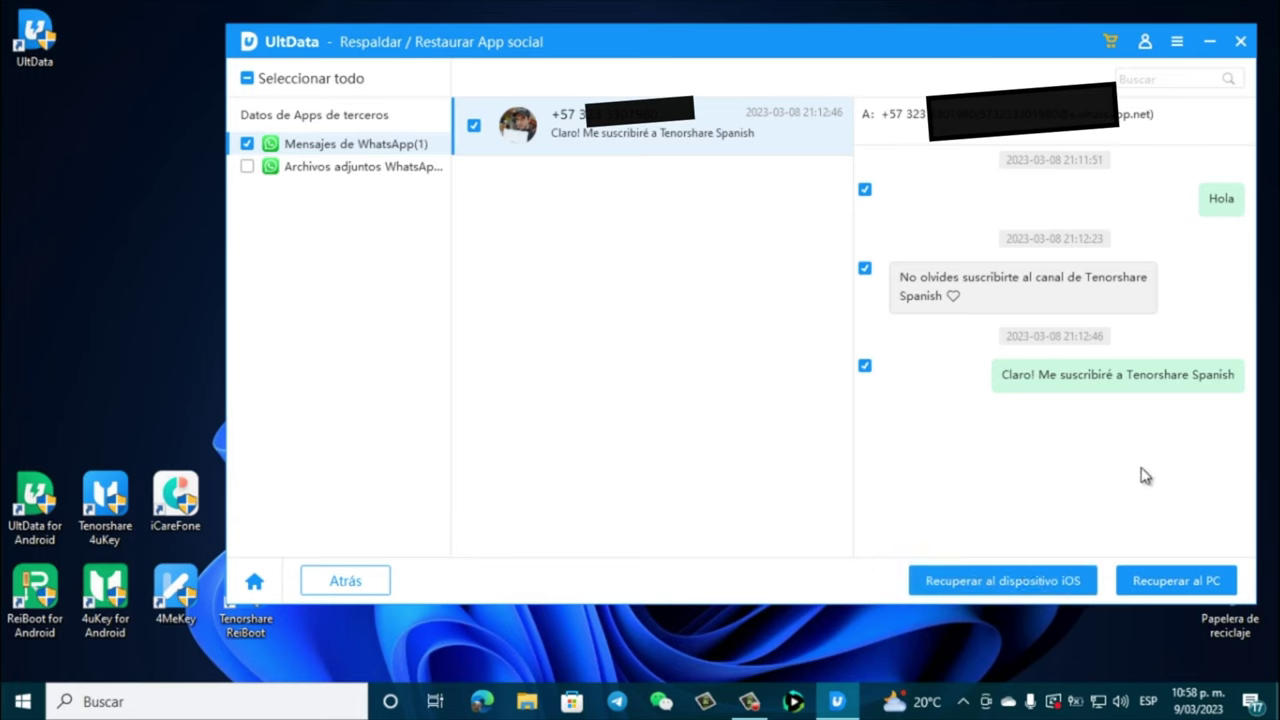
{"action": "left_click", "coordinate": [1185, 580]}
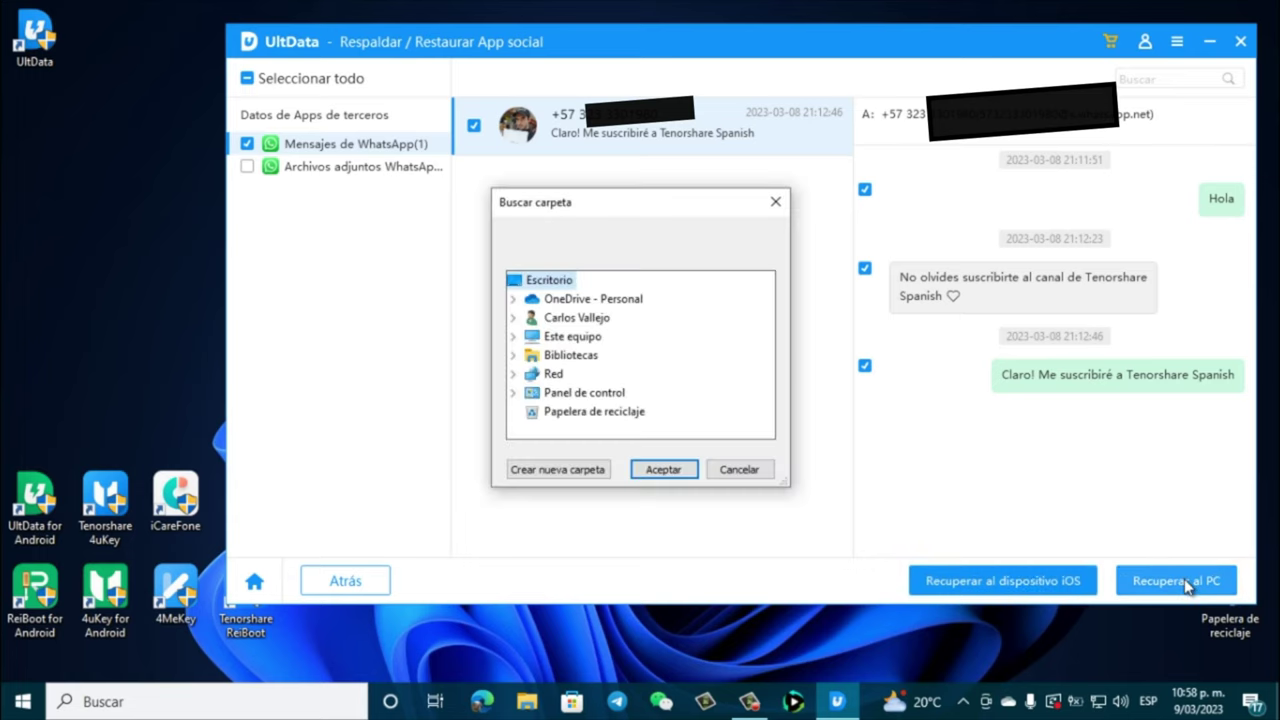
{"action": "left_click", "coordinate": [682, 472]}
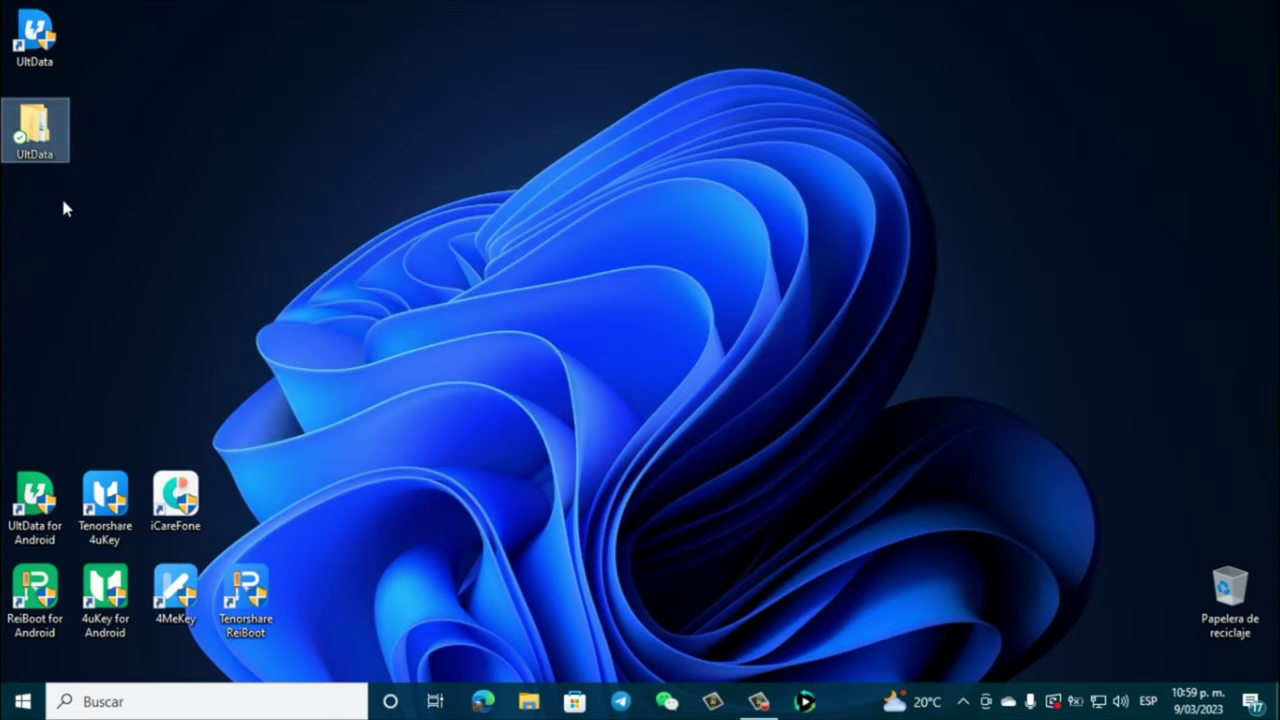
- Browse the exported UltData folder on the desktop through i6S and 2023-03-09 22.58.53 into Mensajes de WhatsApp
{"action": "double_click", "coordinate": [46, 139]}
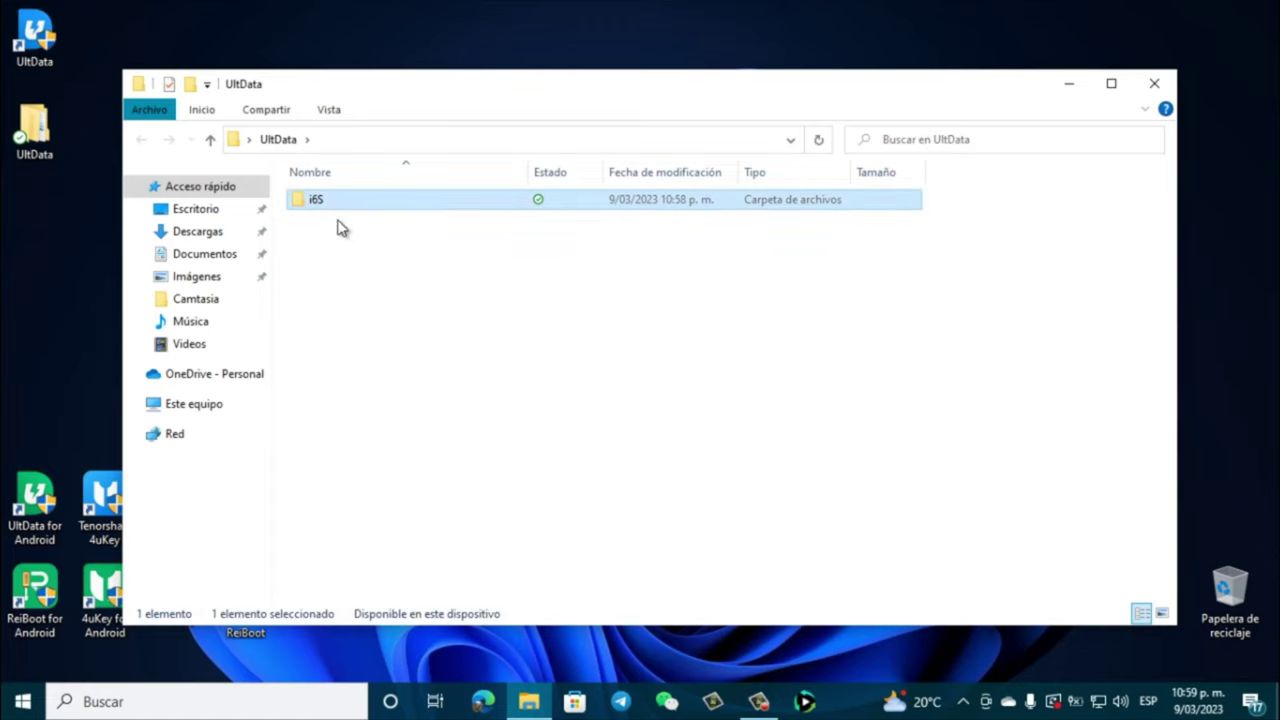
{"action": "double_click", "coordinate": [351, 206]}
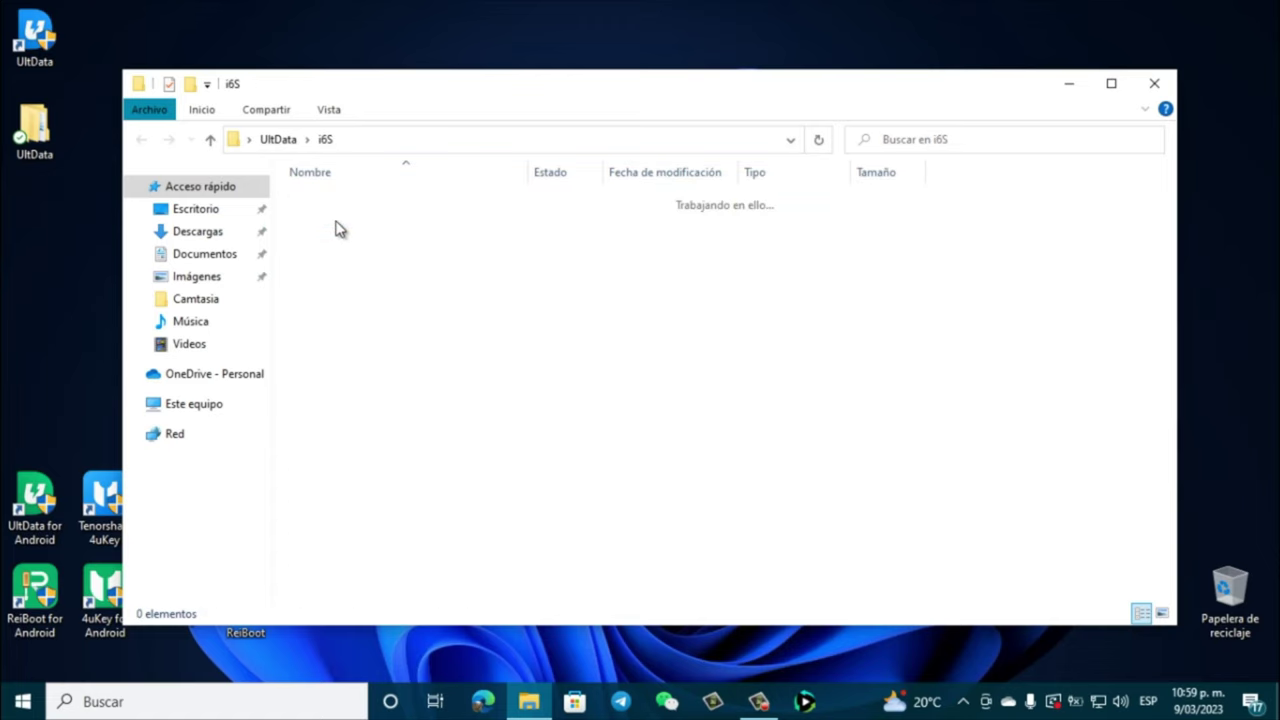
{"action": "double_click", "coordinate": [388, 202]}
{"action": "left_click", "coordinate": [390, 205]}
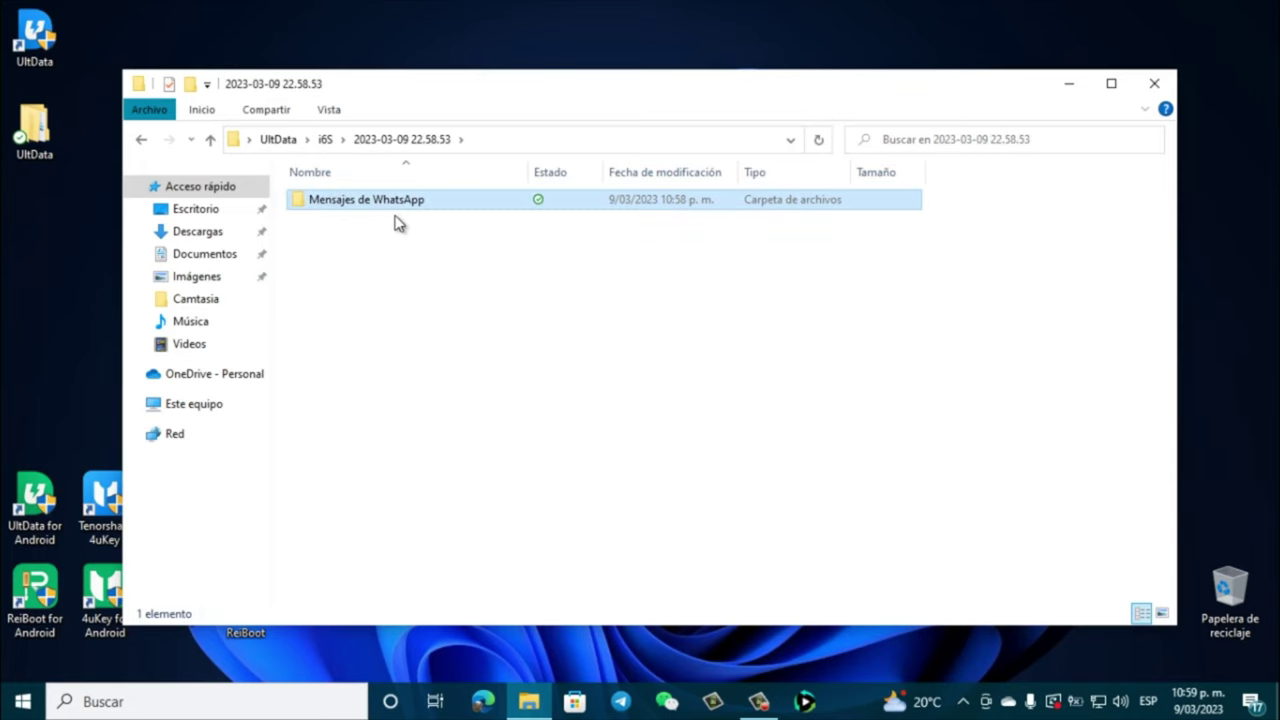
{"action": "double_click", "coordinate": [432, 195]}
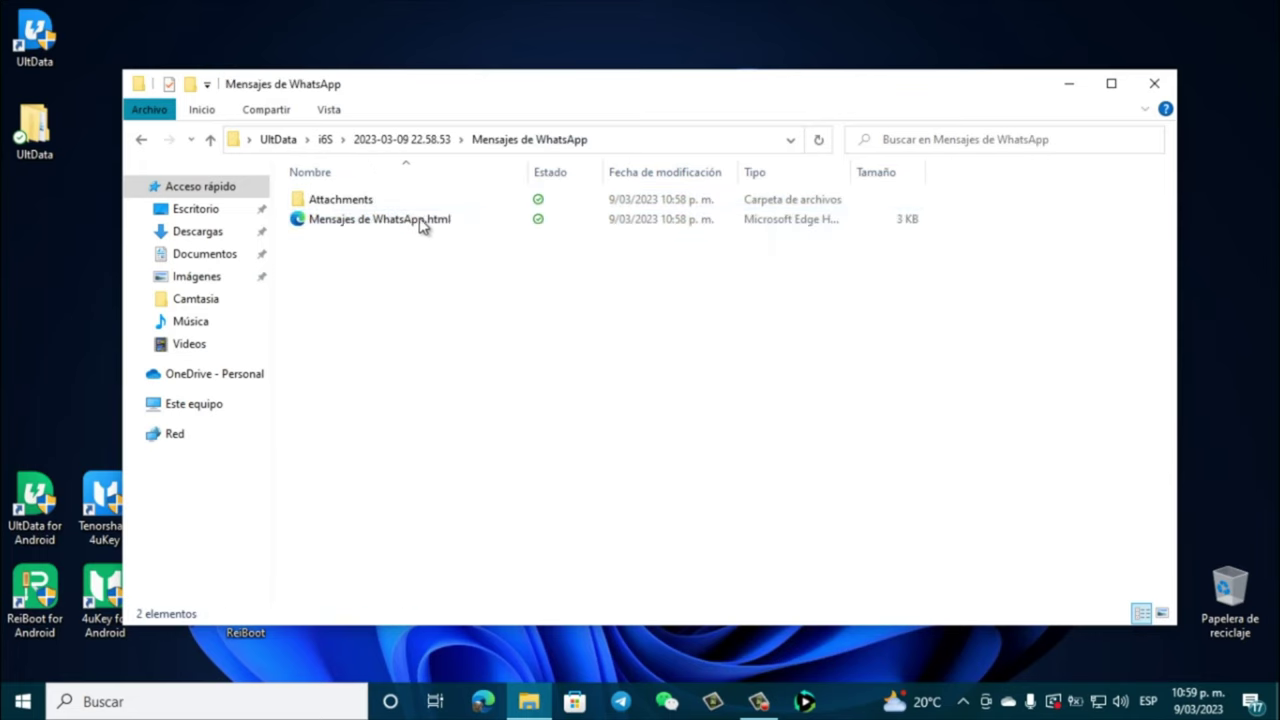
- Check the Attachments folder of the export, then return to Mensajes de WhatsApp and select the HTML file
{"action": "left_click", "coordinate": [360, 203]}
{"action": "double_click", "coordinate": [376, 206]}
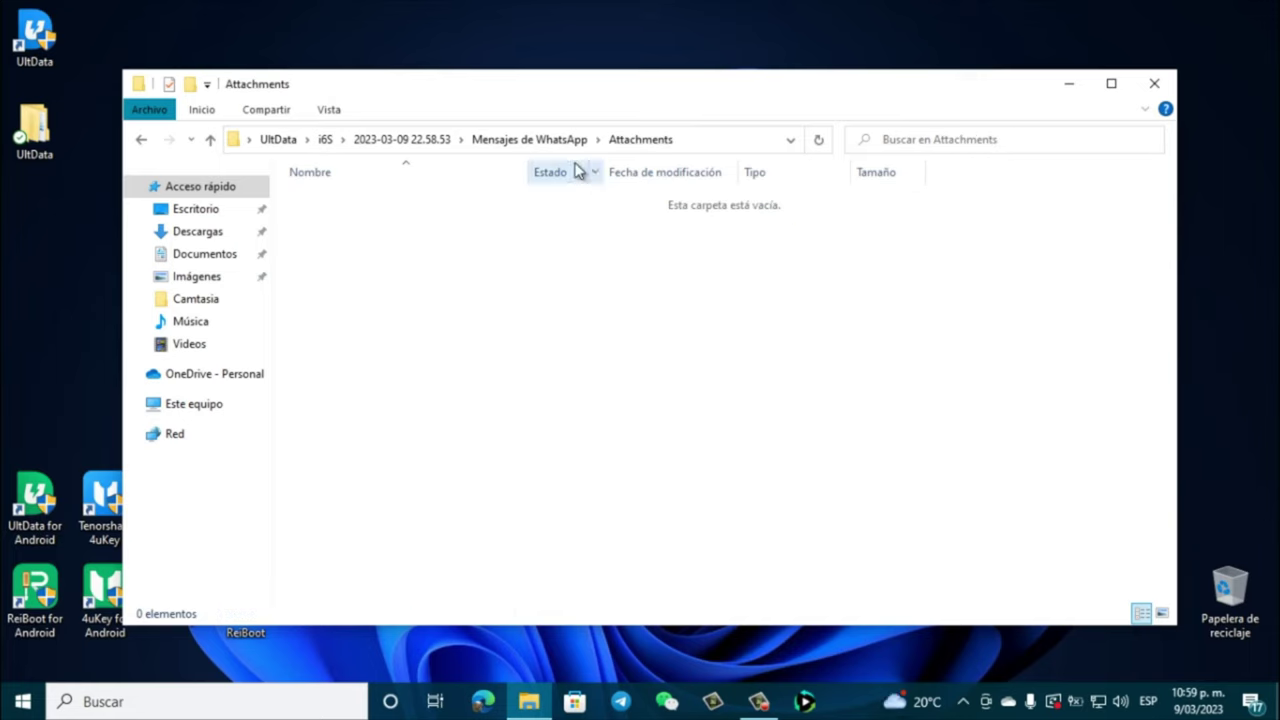
{"action": "left_click", "coordinate": [529, 139]}
{"action": "key", "text": "Down"}
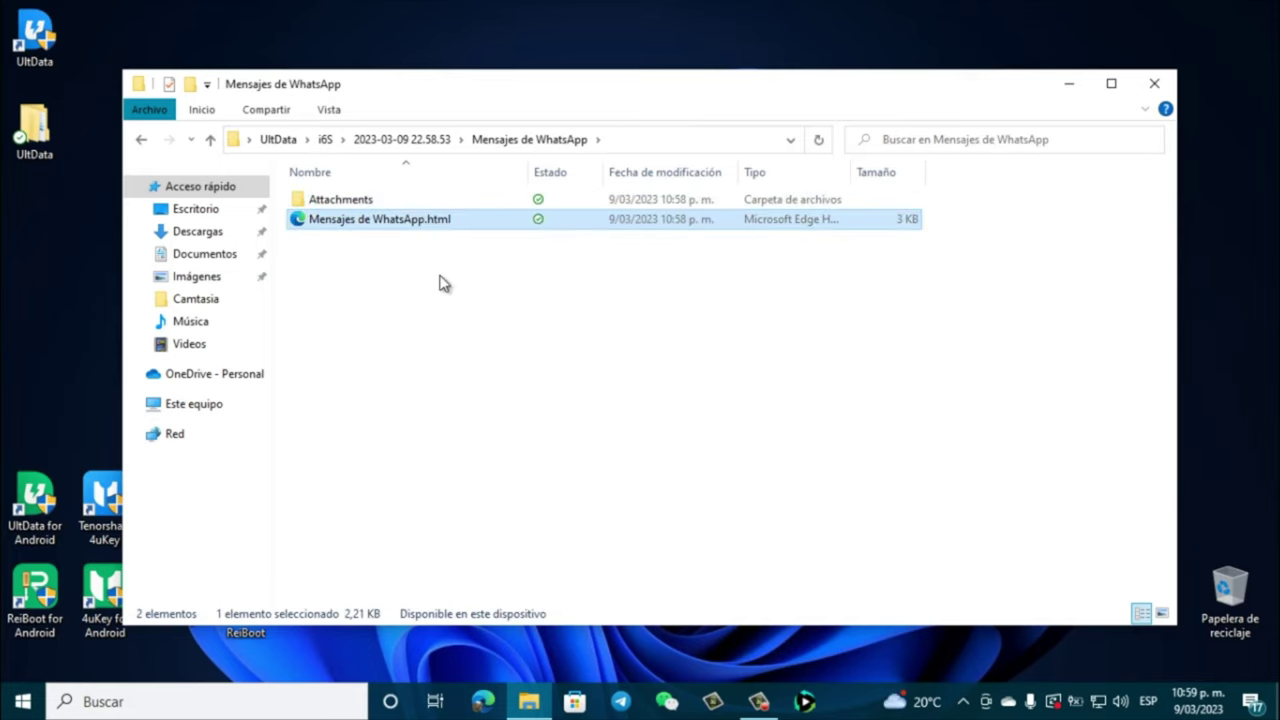
- Open Mensajes de WhatsApp.html to review the recovered messages, then close the browser and the folder window
{"action": "double_click", "coordinate": [419, 222]}
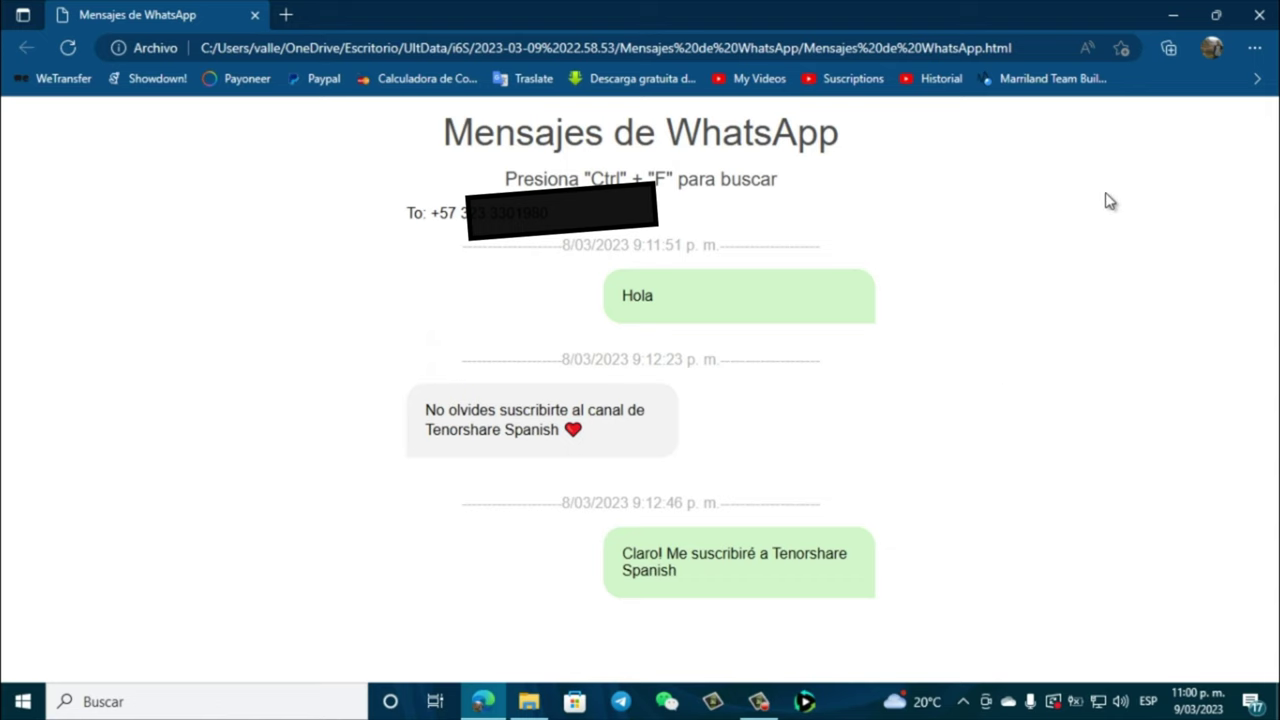
{"action": "key", "text": "alt+F4"}
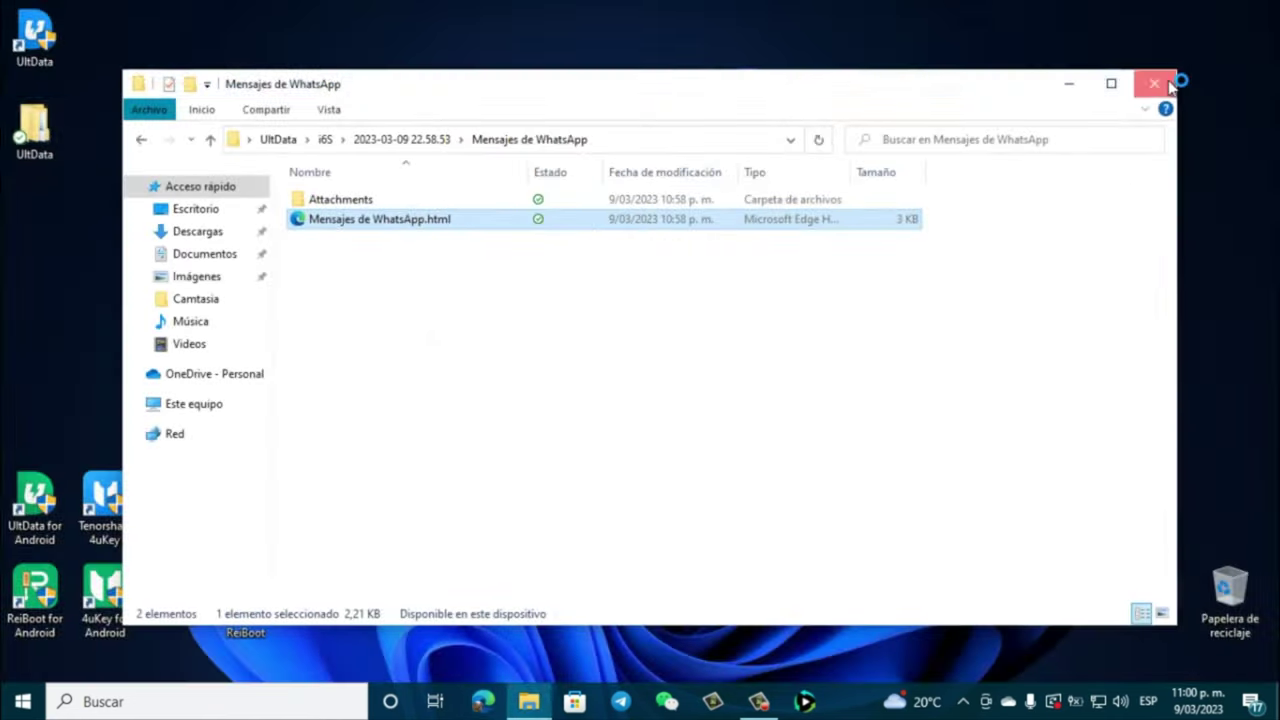
{"action": "left_click", "coordinate": [1163, 80]}
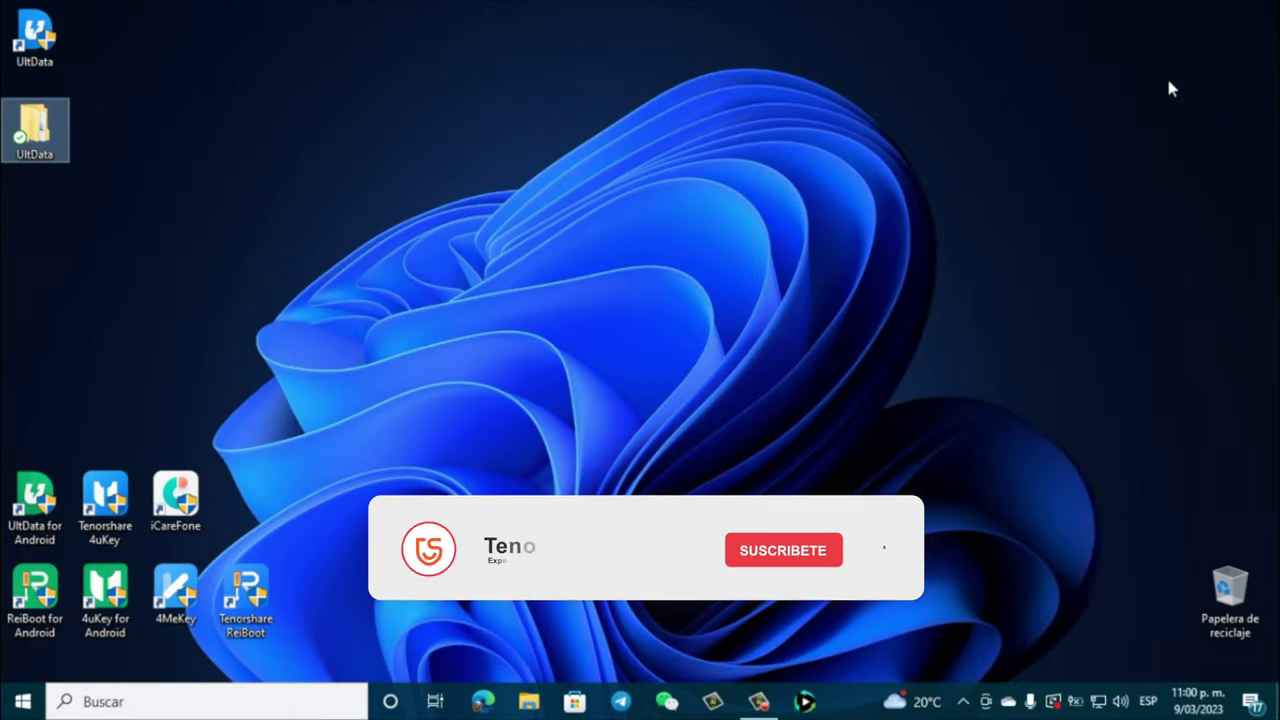